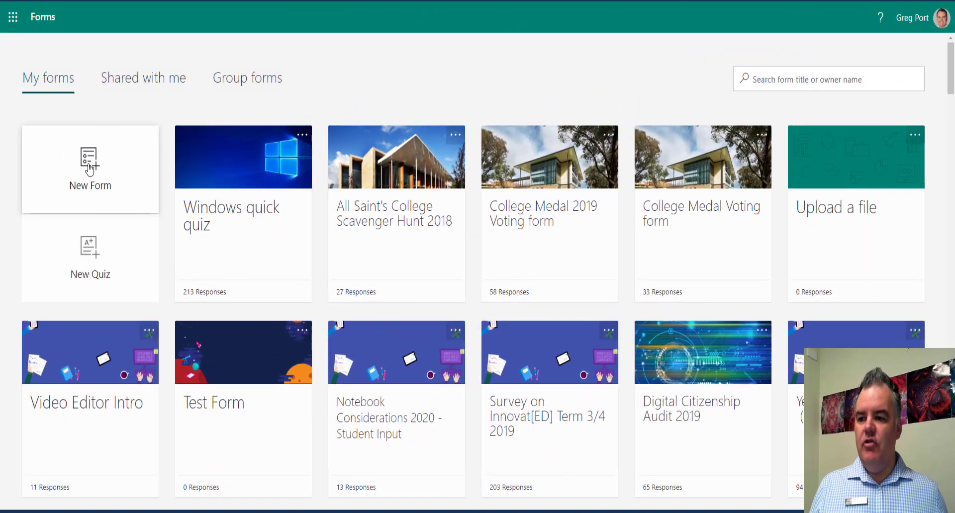
Step: Create a new blank form titled 'Test'
left_click(102, 165)
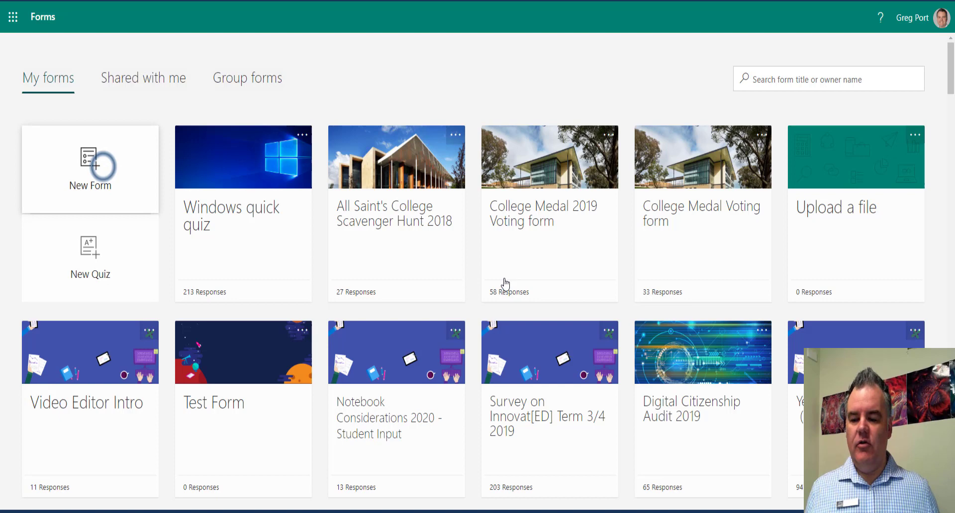
left_click(388, 166)
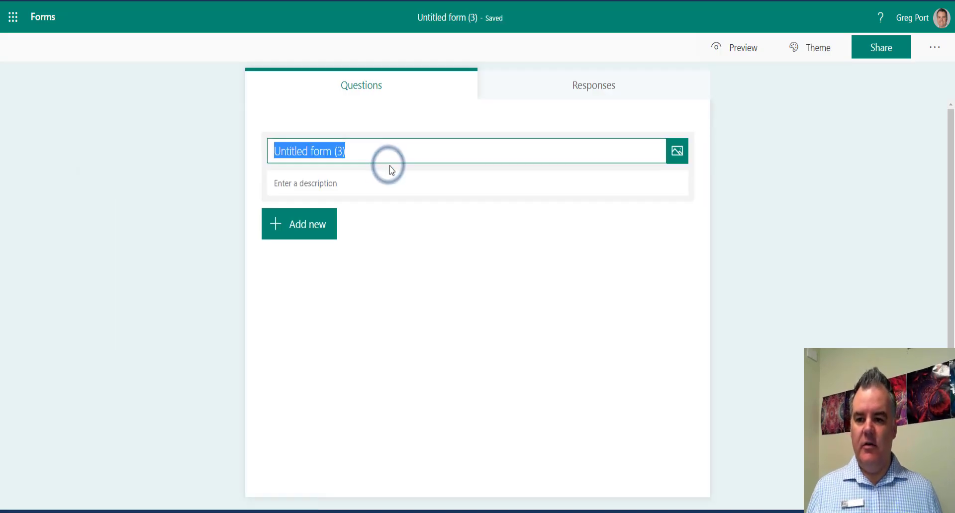
type("Test")
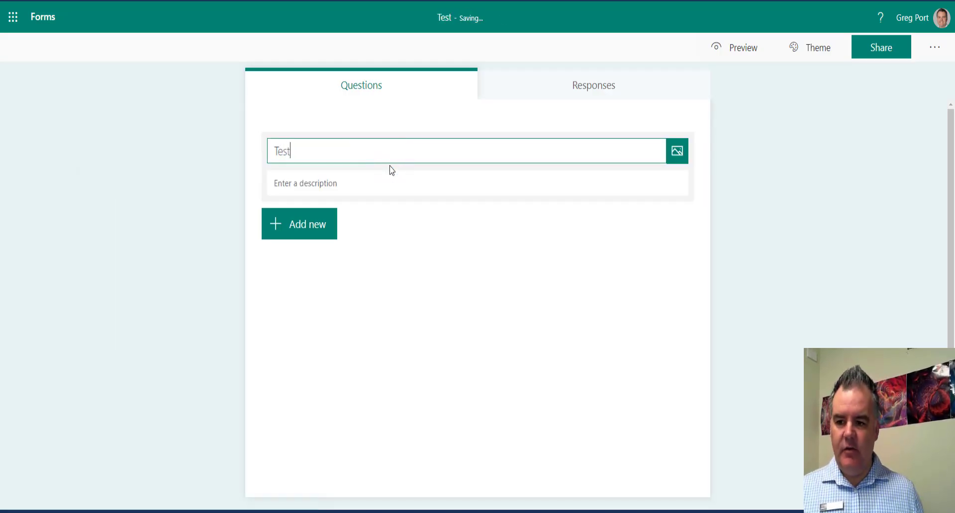
Step: Add the Bing 'Test' search photo of a pencil on an answer sheet beside the title, then preview the form
left_click(675, 153)
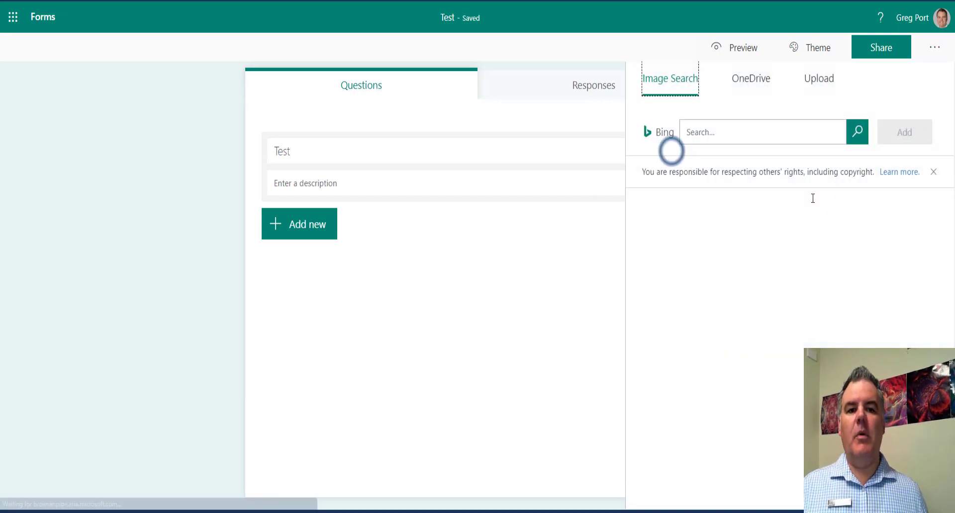
left_click(693, 130)
type("Test")
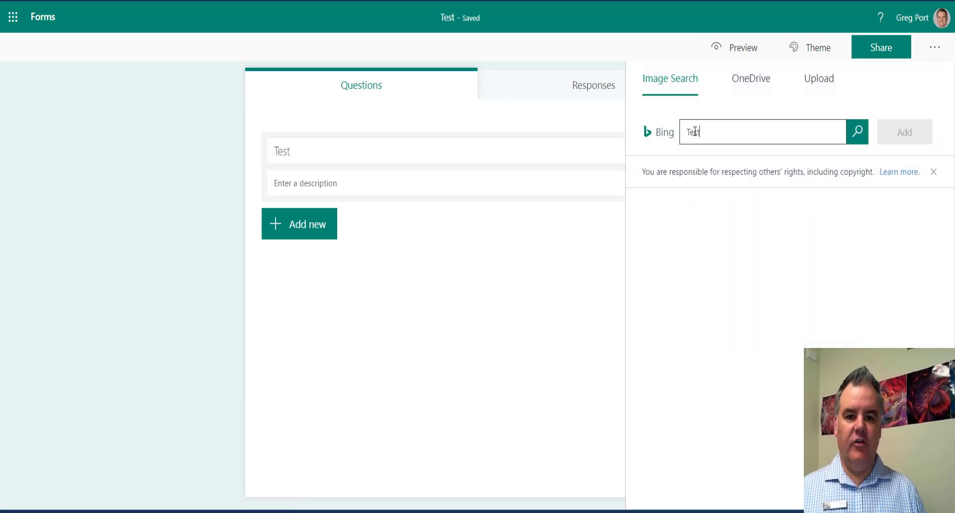
key("Return")
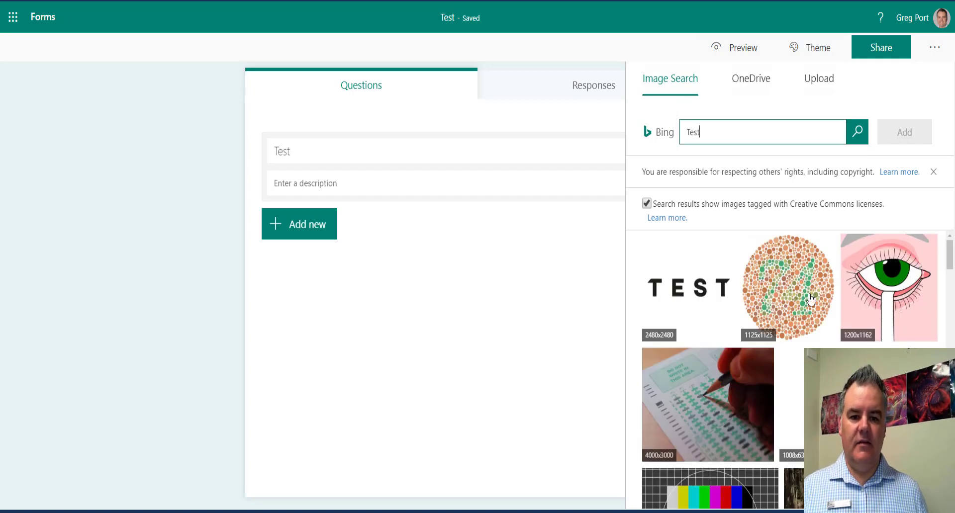
left_click(720, 400)
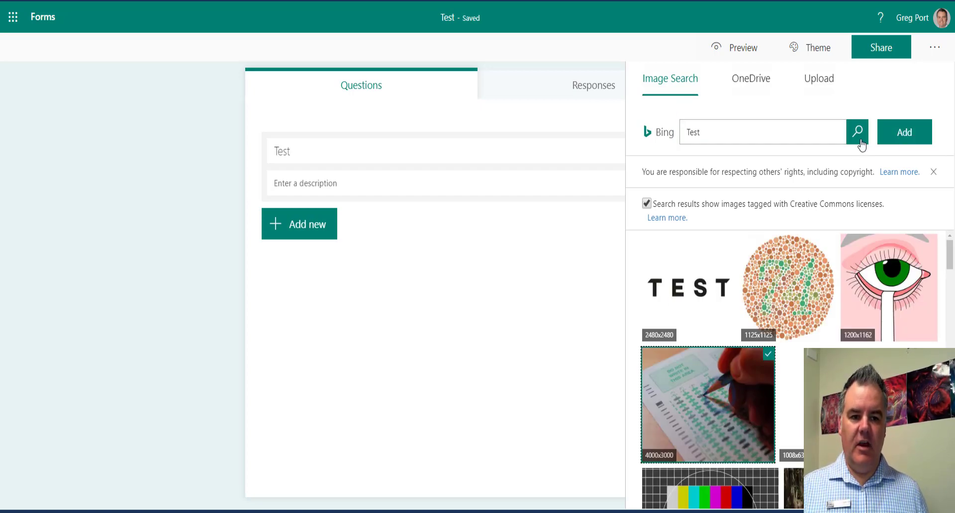
left_click(890, 129)
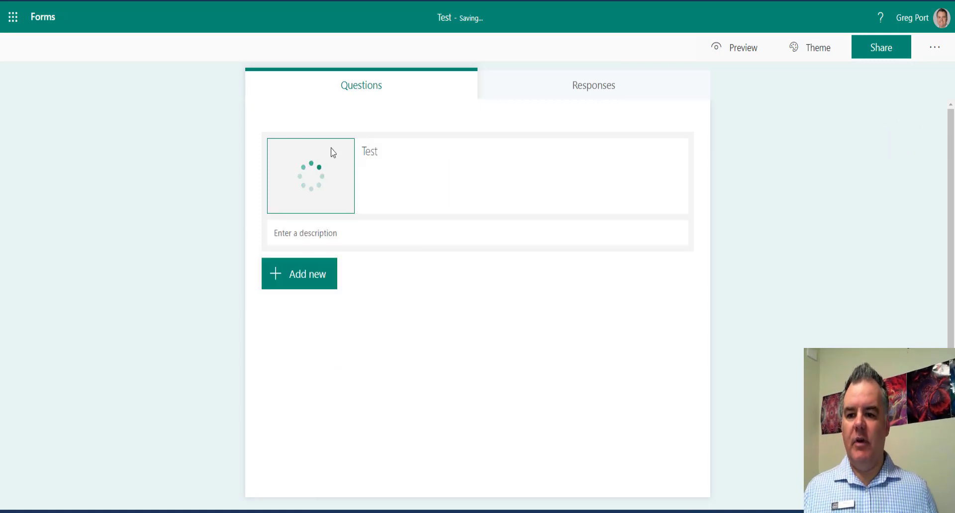
left_click(730, 56)
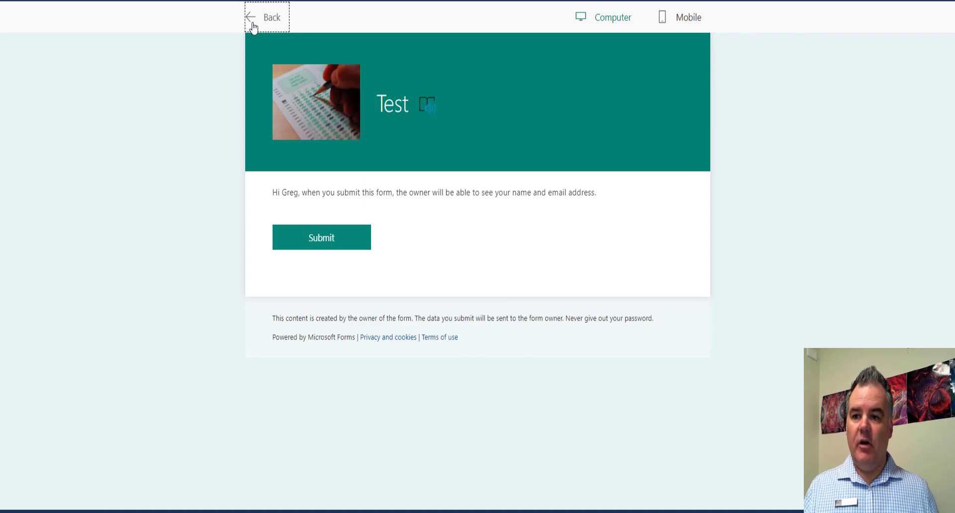
left_click(248, 18)
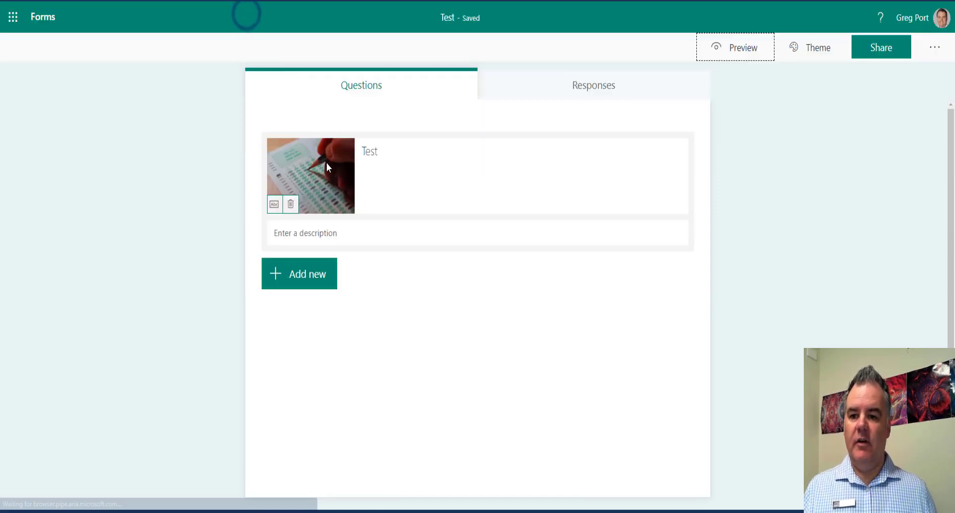
Step: Add a File upload question, approve the OneDrive upload folder, and enter its question text
left_click(302, 279)
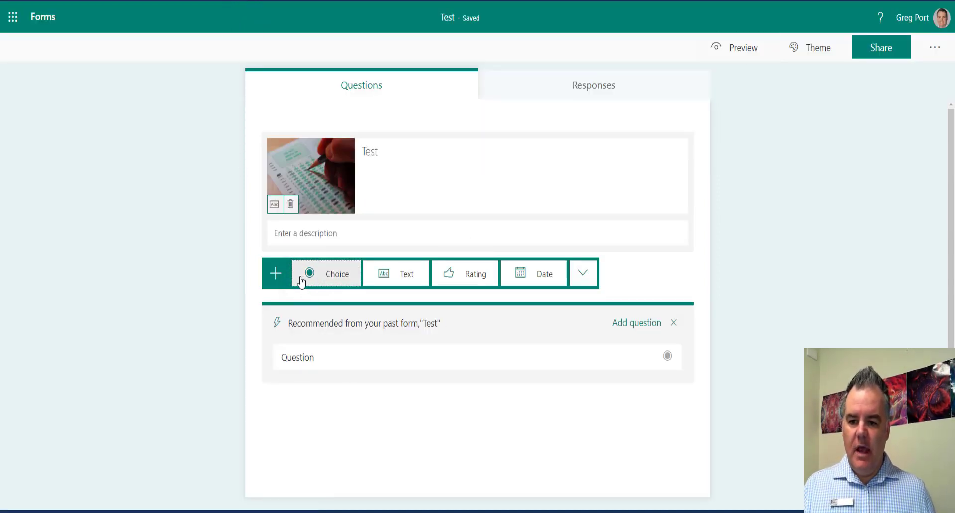
left_click(582, 273)
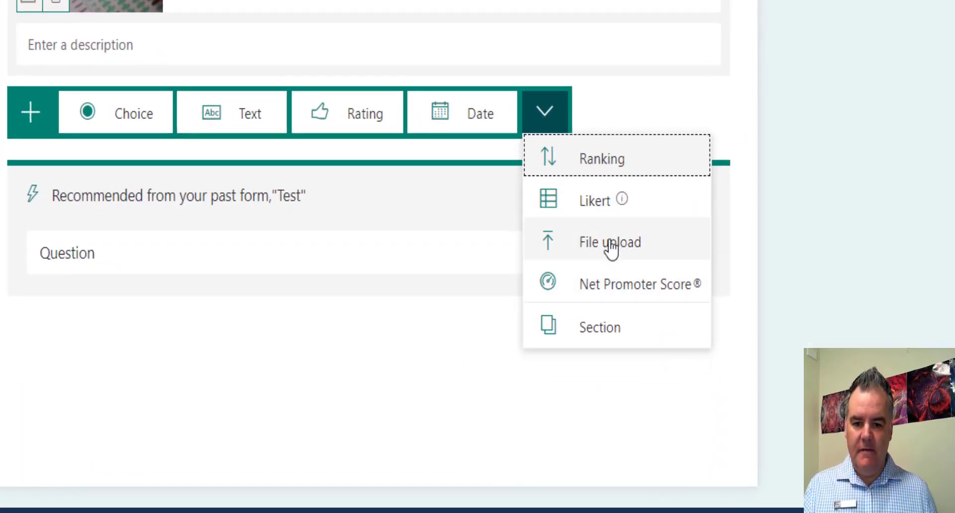
left_click(614, 289)
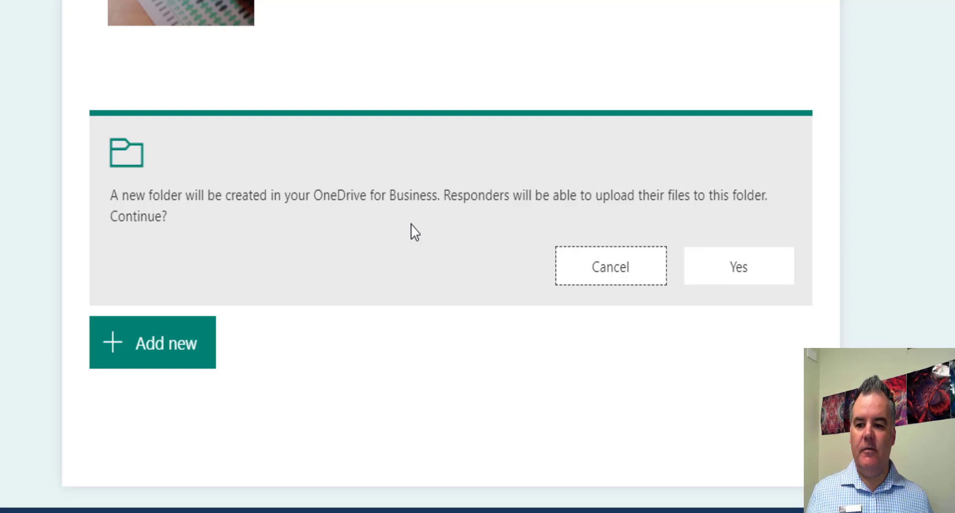
left_click(740, 266)
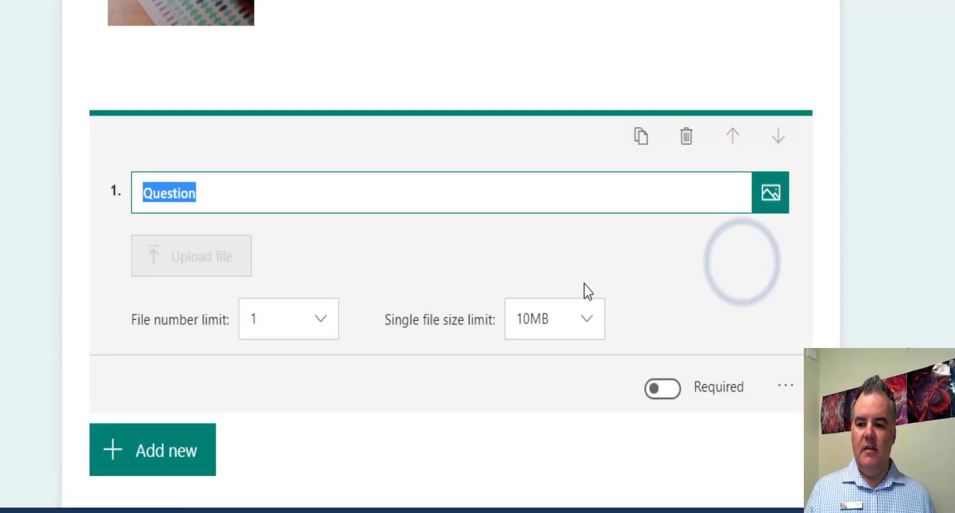
type("U")
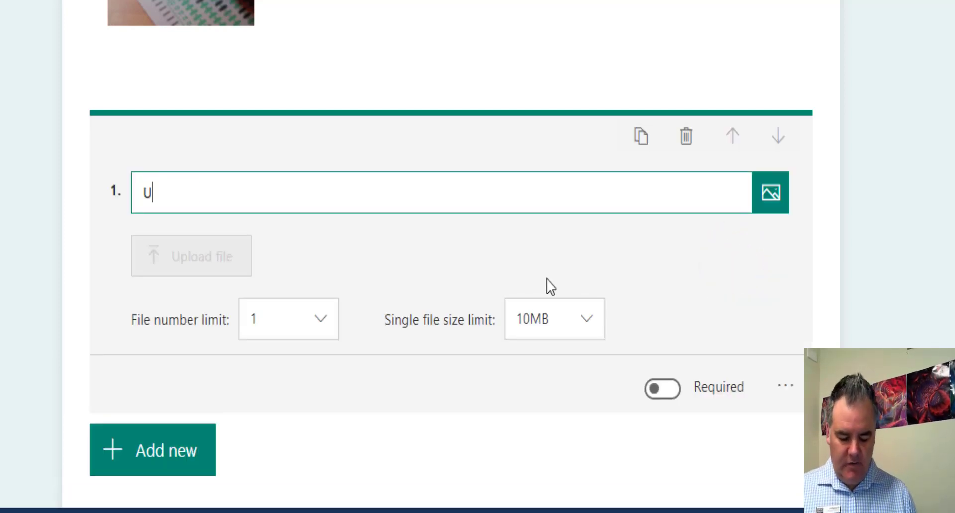
type("pload")
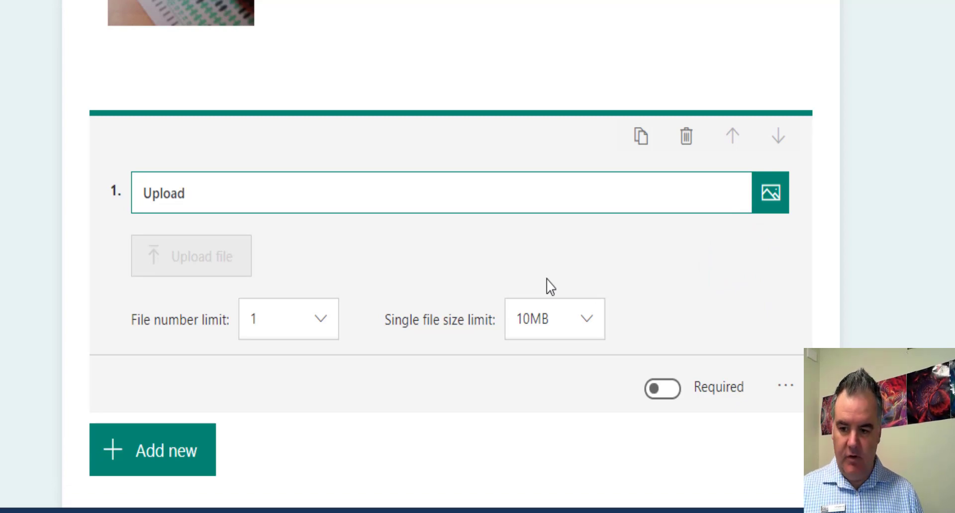
type(" you f")
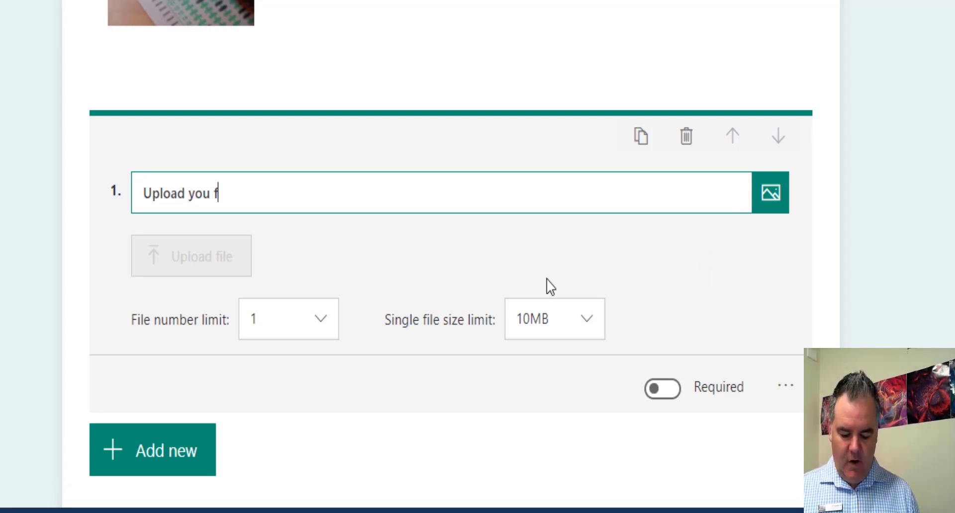
type("ile here")
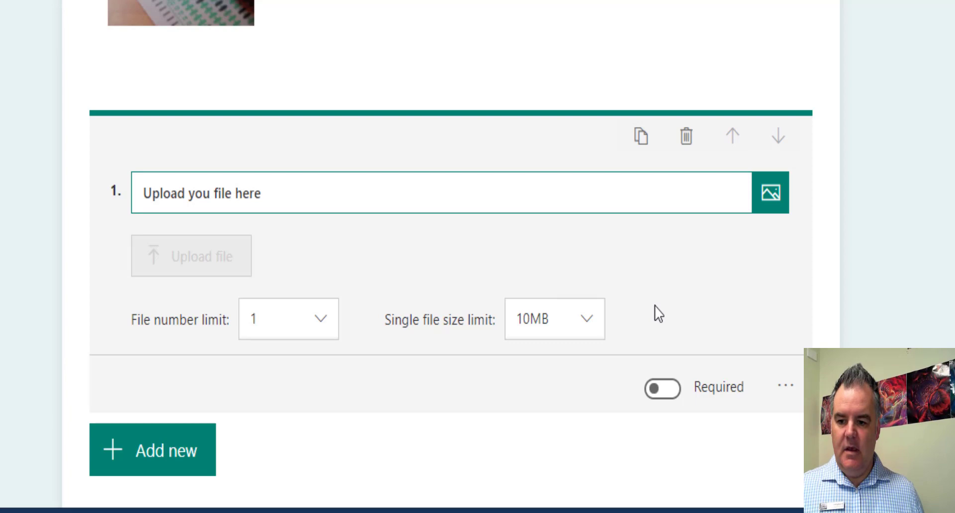
Step: Allow up to 2 files of 100MB each and make the question required
left_click(320, 321)
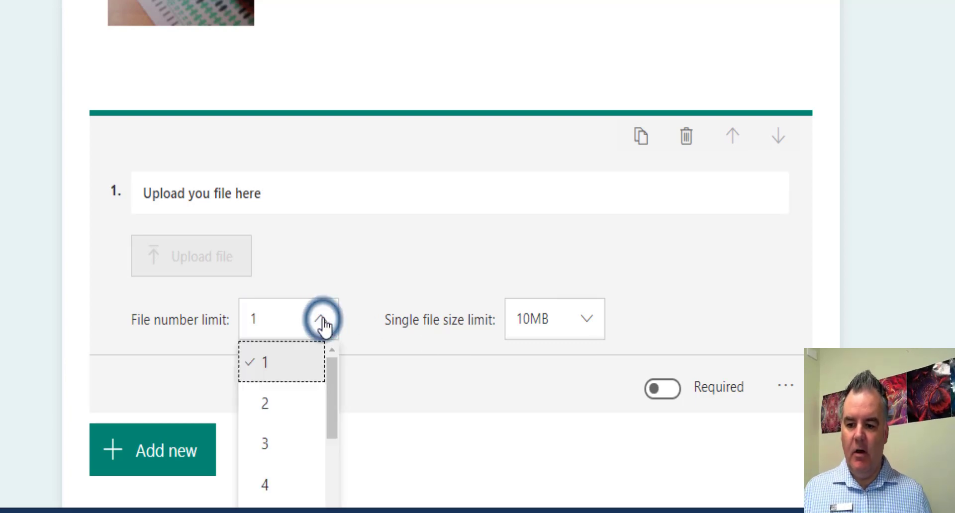
left_click(301, 403)
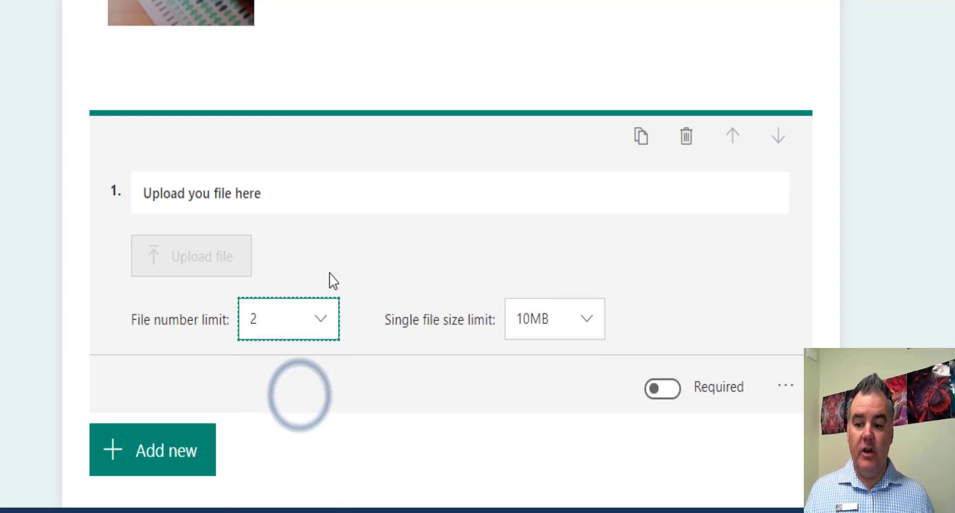
left_click(582, 319)
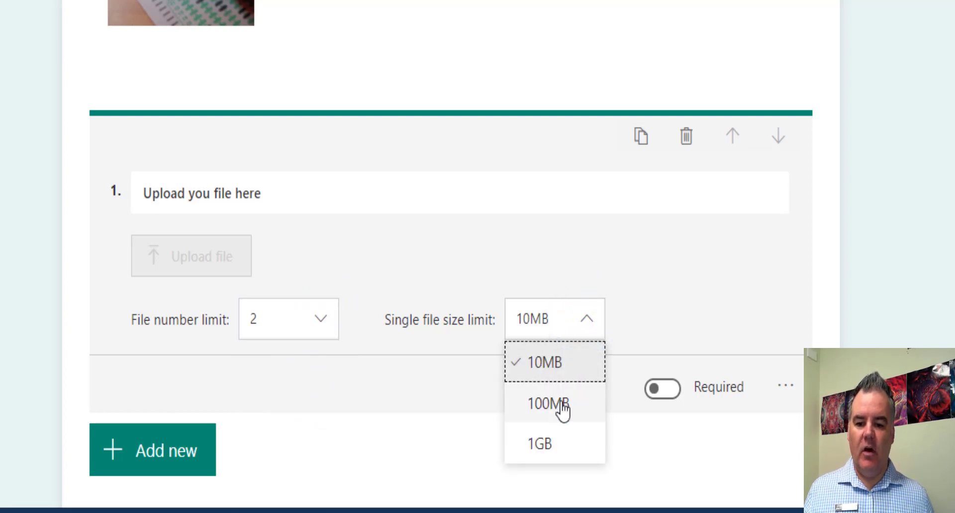
left_click(560, 403)
left_click(672, 395)
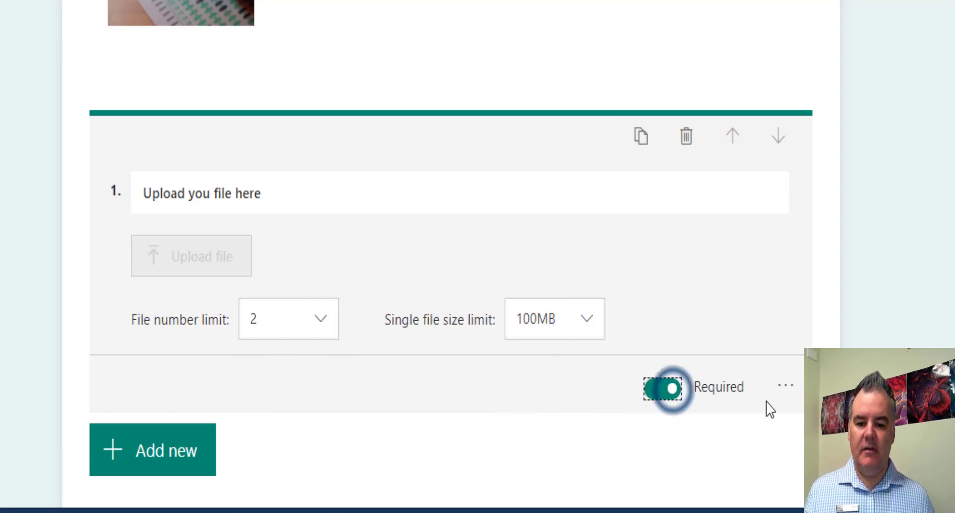
Step: Restrict accepted file types to PDF, Image and Video
left_click(785, 390)
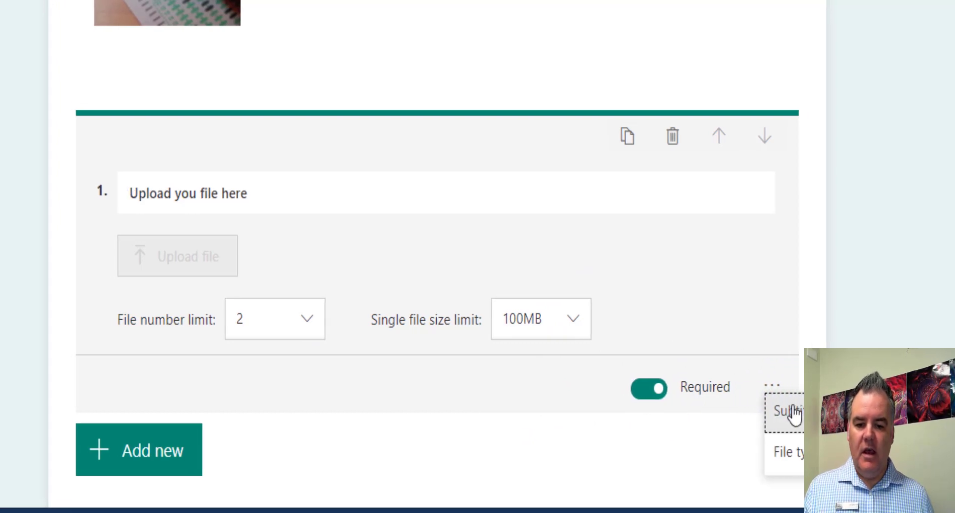
left_click(735, 454)
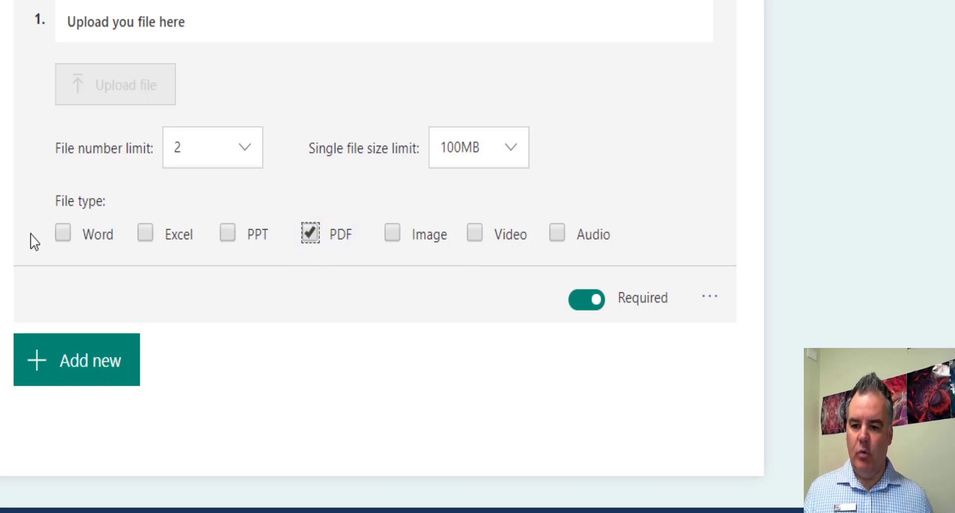
left_click(392, 233)
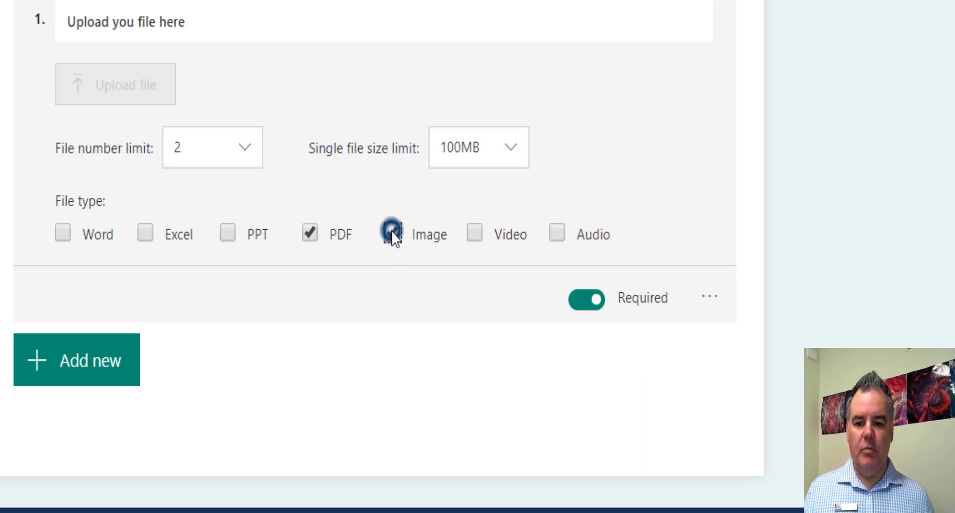
left_click(473, 234)
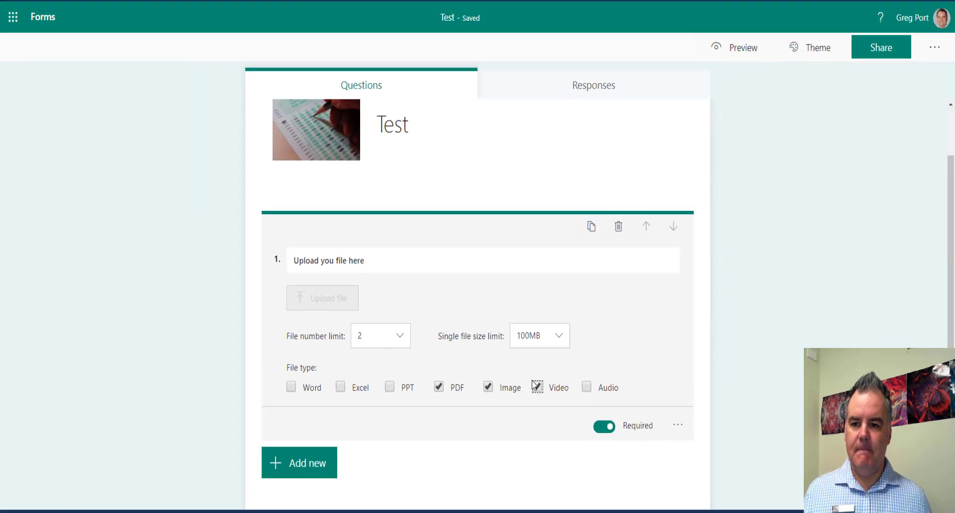
Step: Apply the purple theme showing hands holding a tablet and charts
scroll(534, 385, "up", 1)
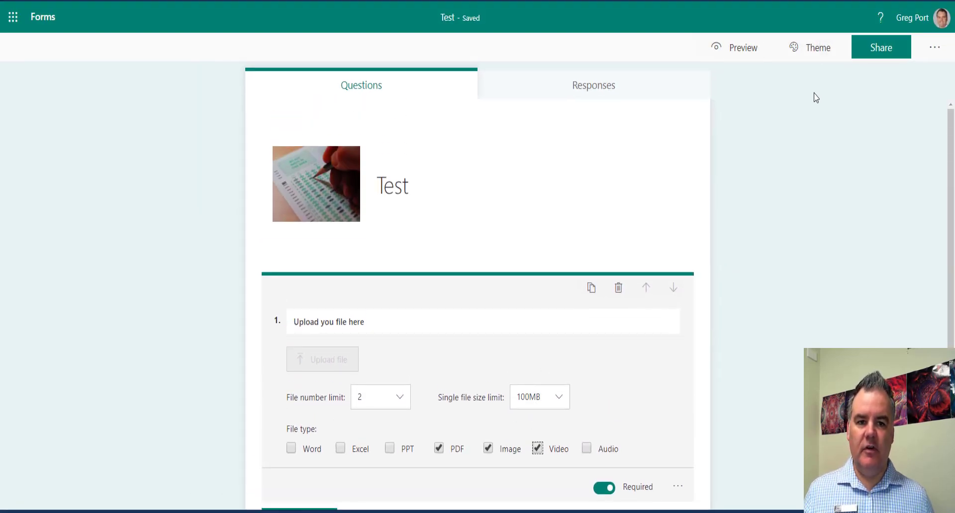
left_click(805, 53)
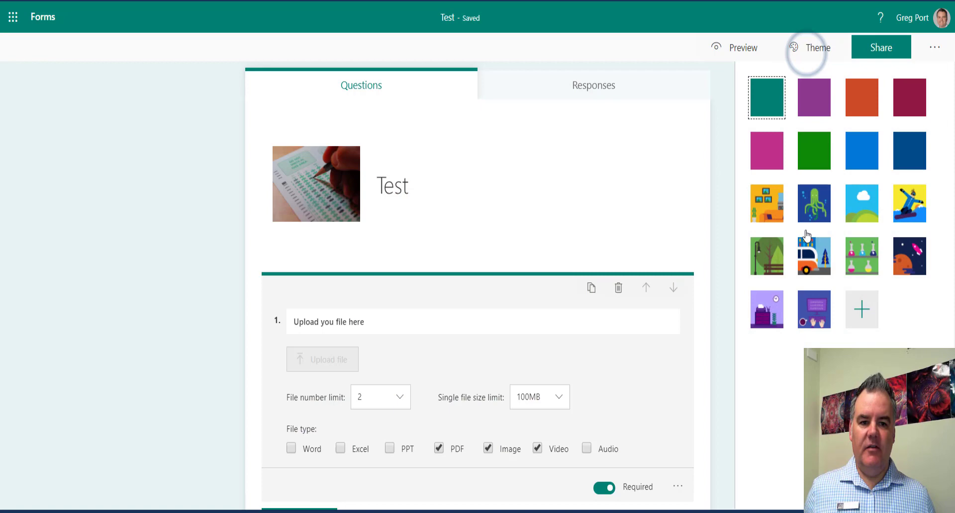
left_click(814, 311)
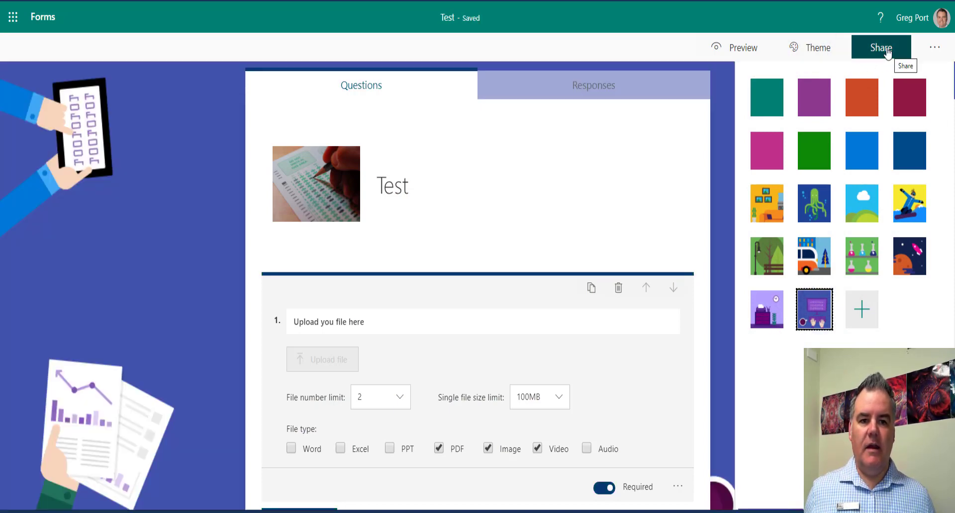
Step: In preview, upload tech-in-classroom.jpg to the file-upload question
left_click(719, 49)
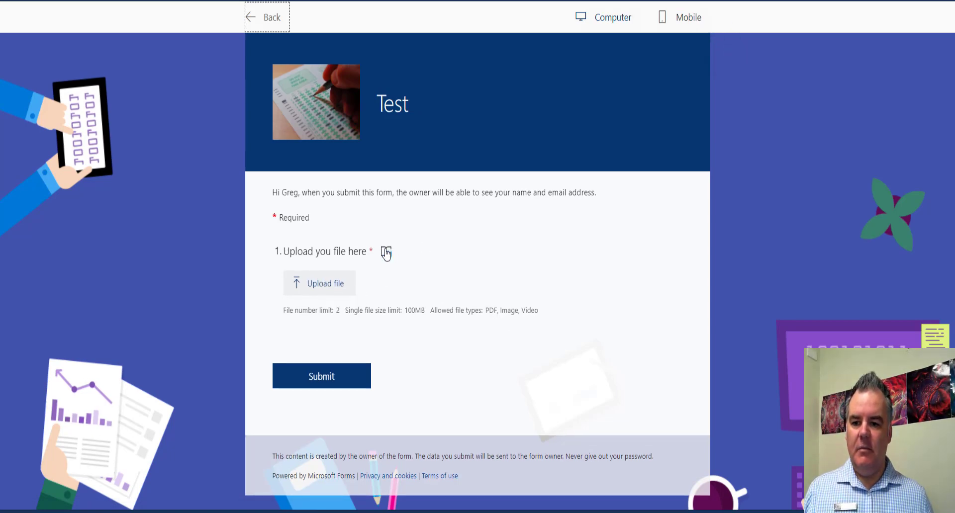
left_click(318, 284)
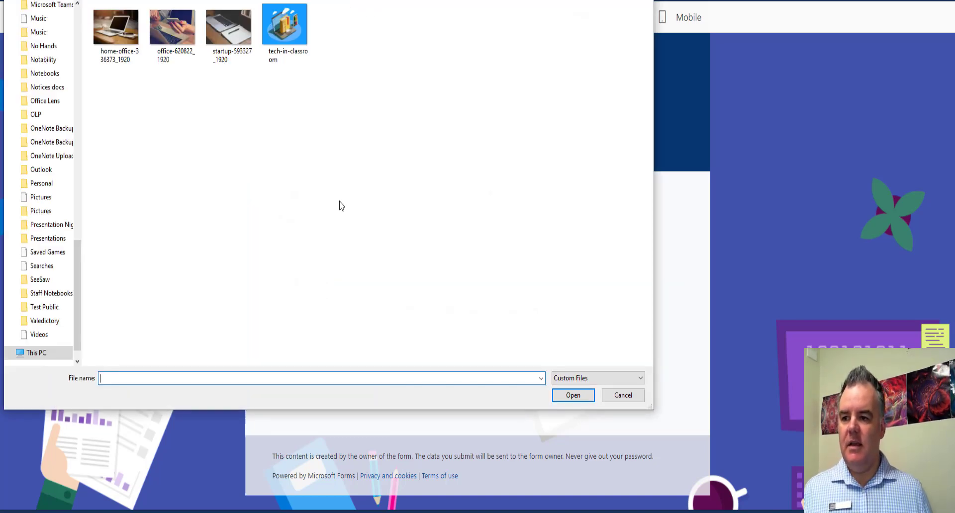
left_click(285, 37)
left_click(578, 396)
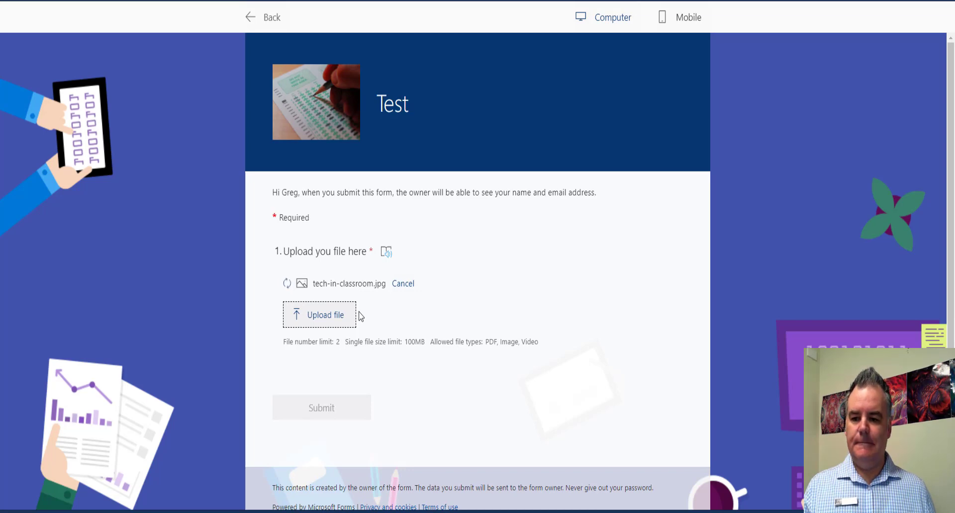
Step: Submit the test response and check it on the Responses tab
left_click(327, 421)
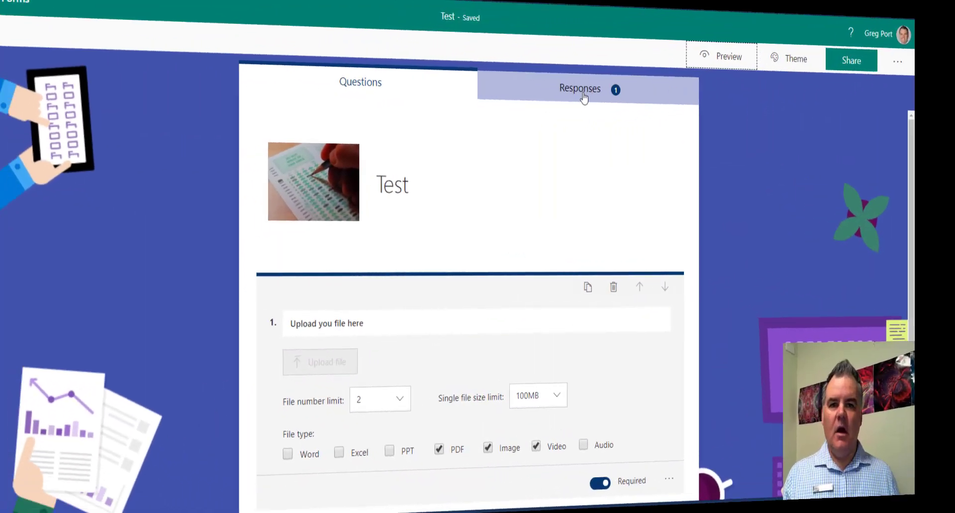
left_click(586, 89)
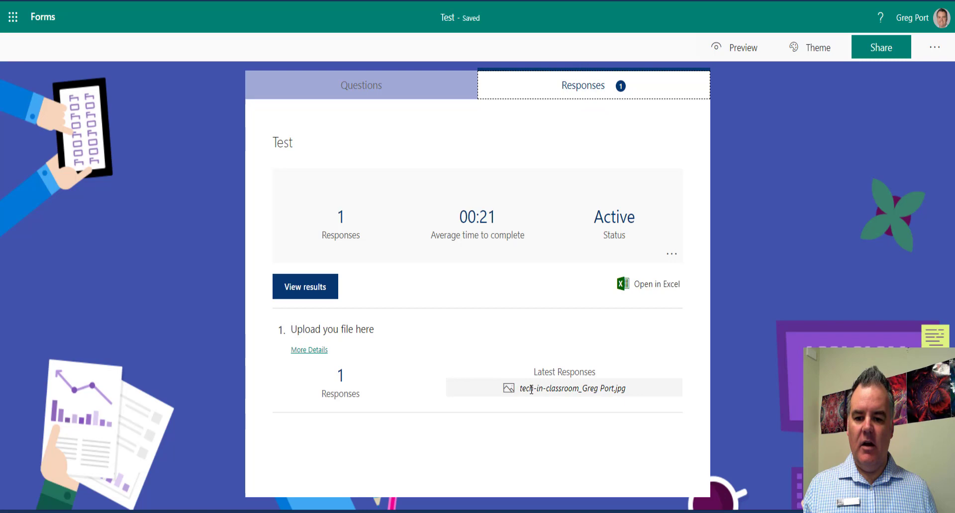
left_click(530, 389)
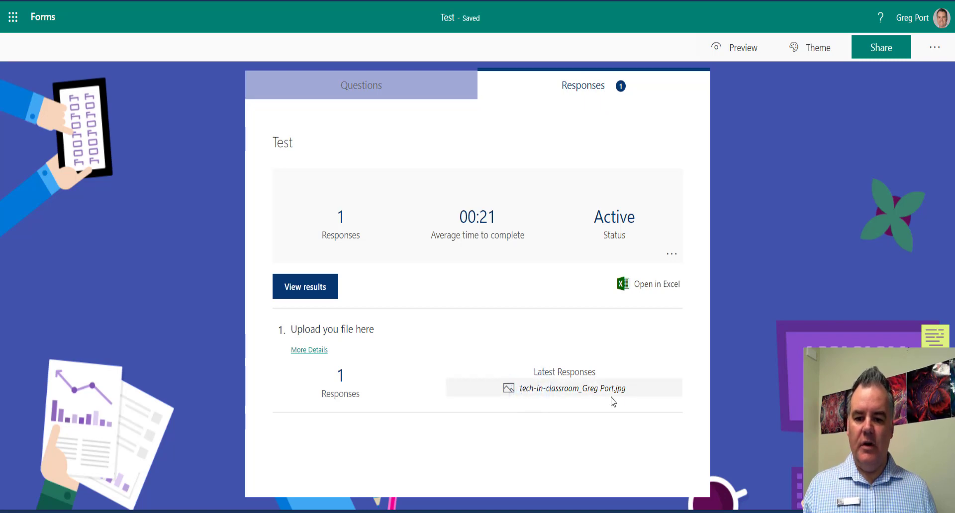
Step: Open question 1's More Details, then open the uploaded image and its OneDrive folder
left_click(309, 350)
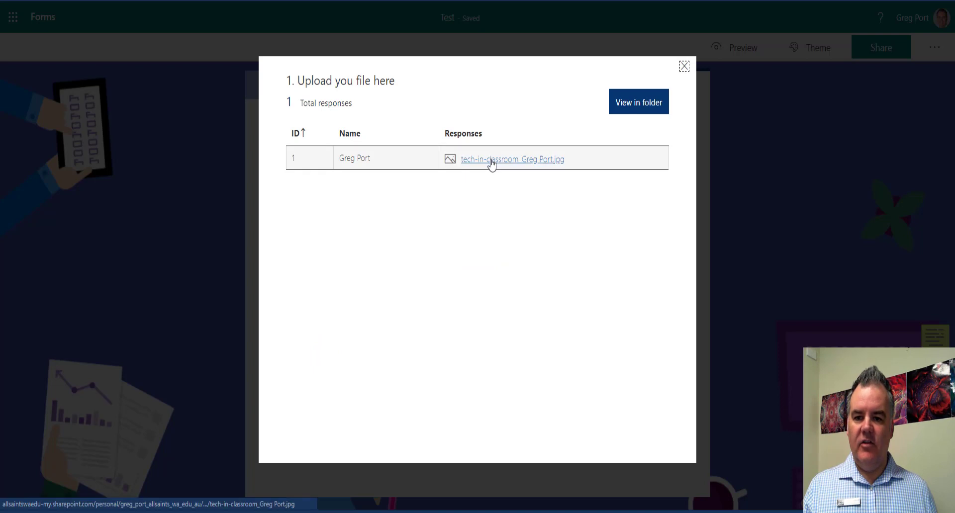
left_click(499, 159)
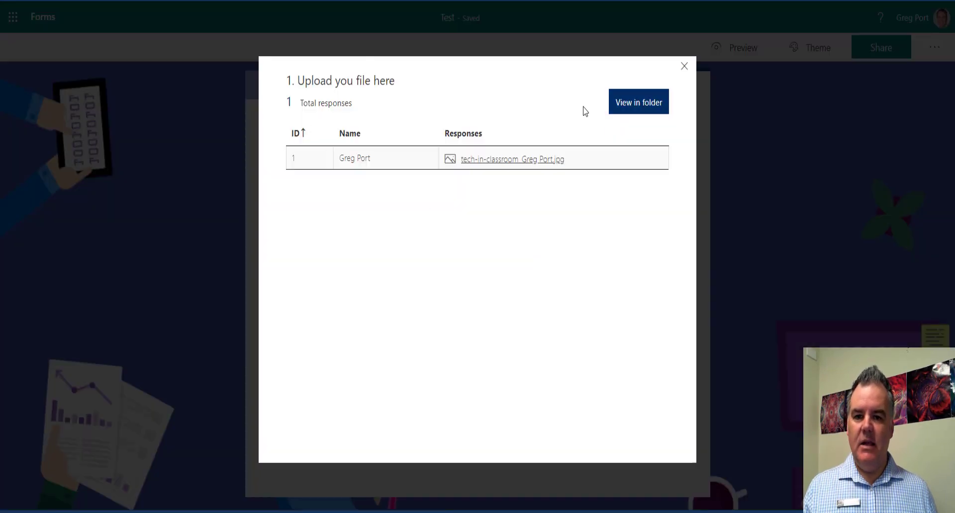
left_click(639, 110)
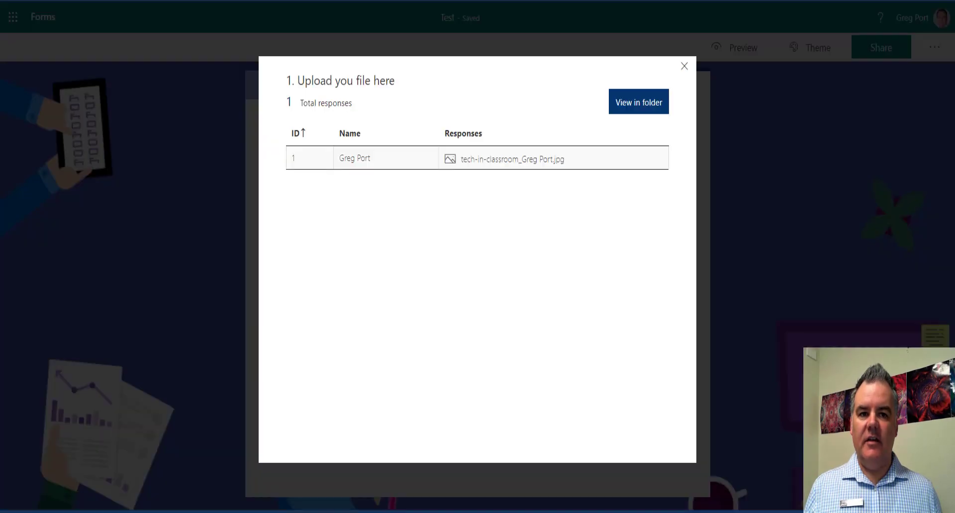
Step: Close the details and try uploading the Semester 2 Kindergarten Word document in preview
left_click(685, 67)
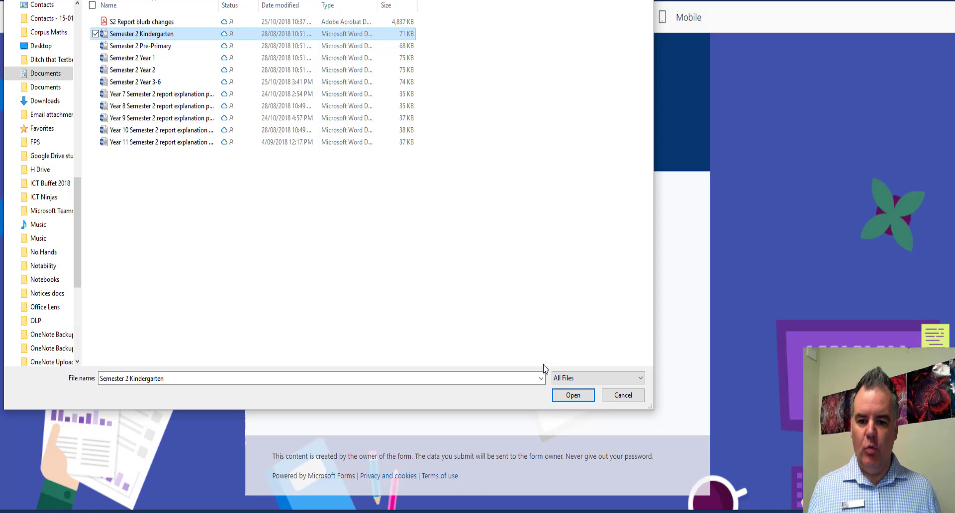
left_click(572, 395)
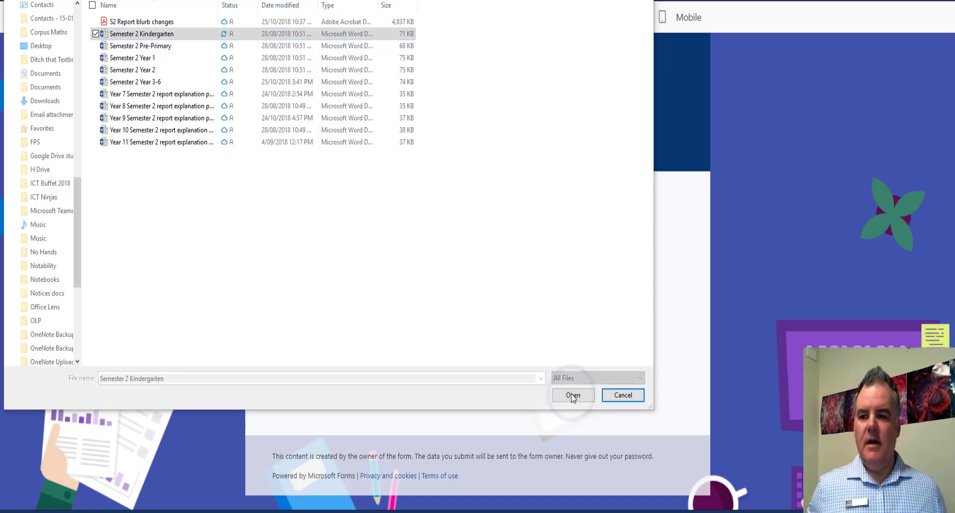